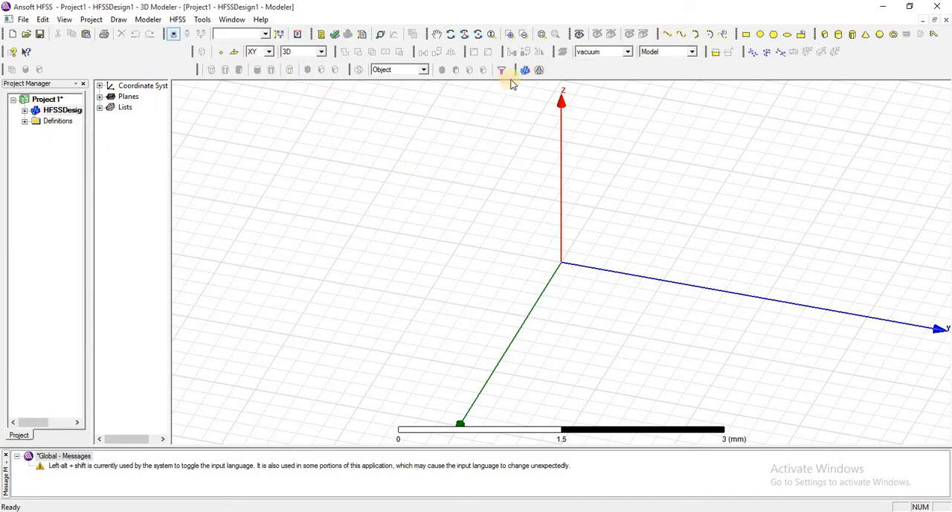
# Step: Draw a box from the origin with a 5 × 5 mm base and 5 mm height
pyautogui.click(823, 35)
pyautogui.click(565, 266)
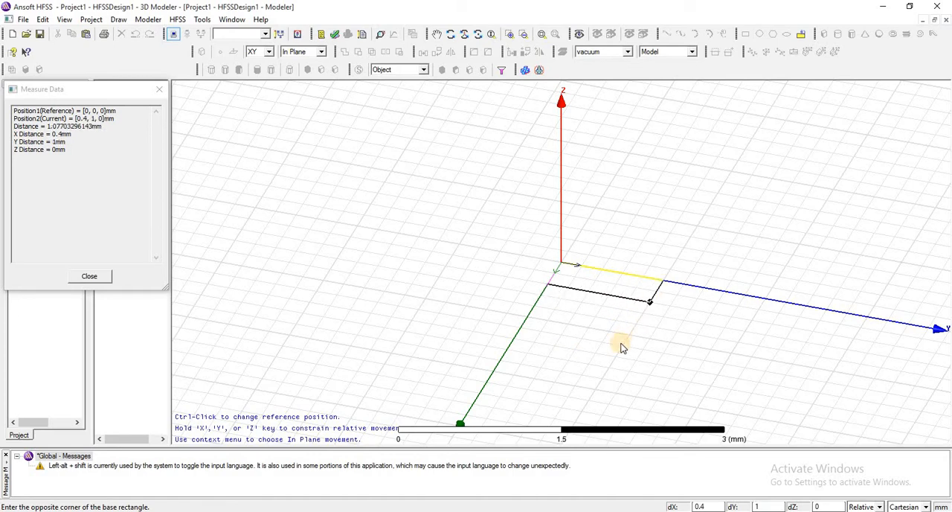
pyautogui.write('2.6')
pyautogui.press('Tab')
pyautogui.write('2')
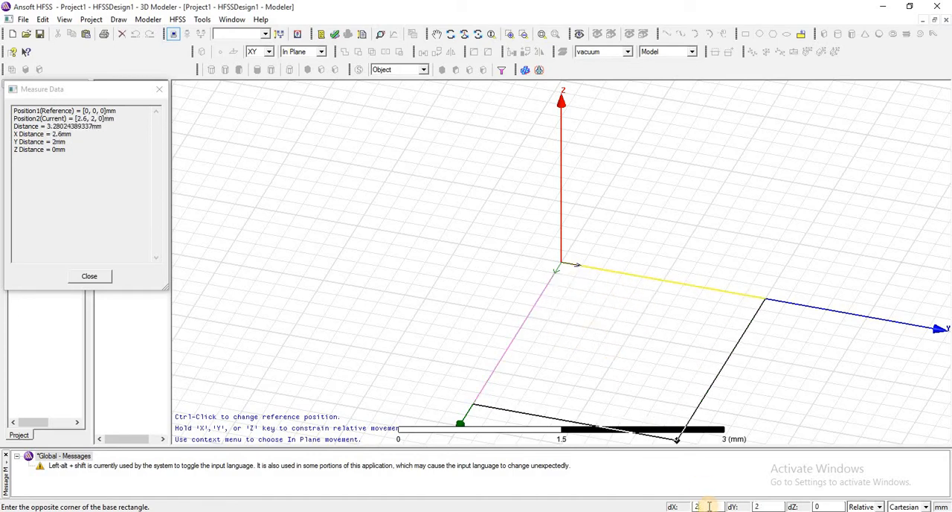
pyautogui.write('5')
pyautogui.click(766, 505)
pyautogui.press('Return')
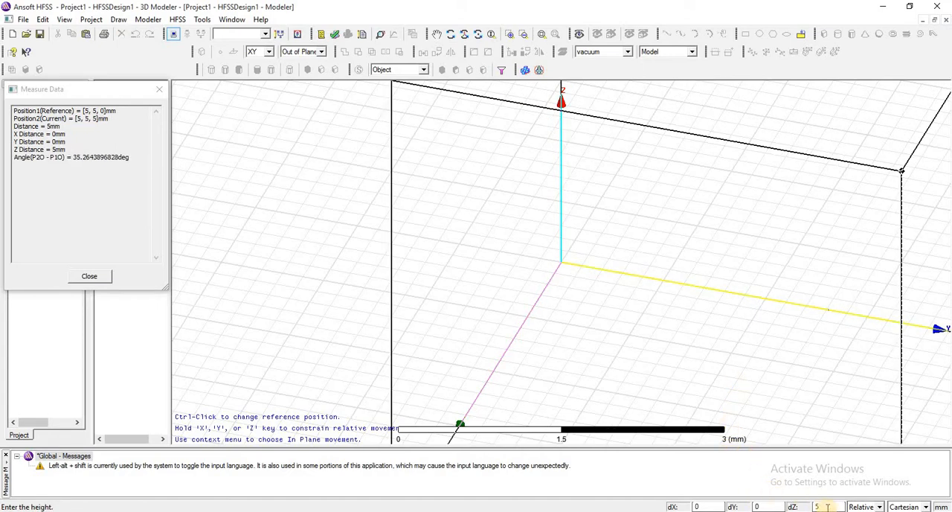
pyautogui.moveTo(827, 506); pyautogui.dragTo(820, 506)
pyautogui.click(495, 150)
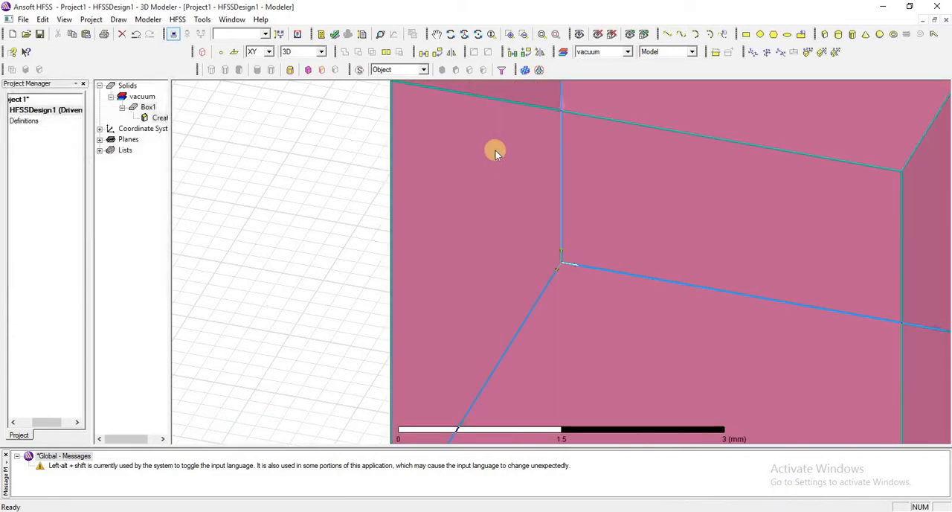
pyautogui.click(538, 36)
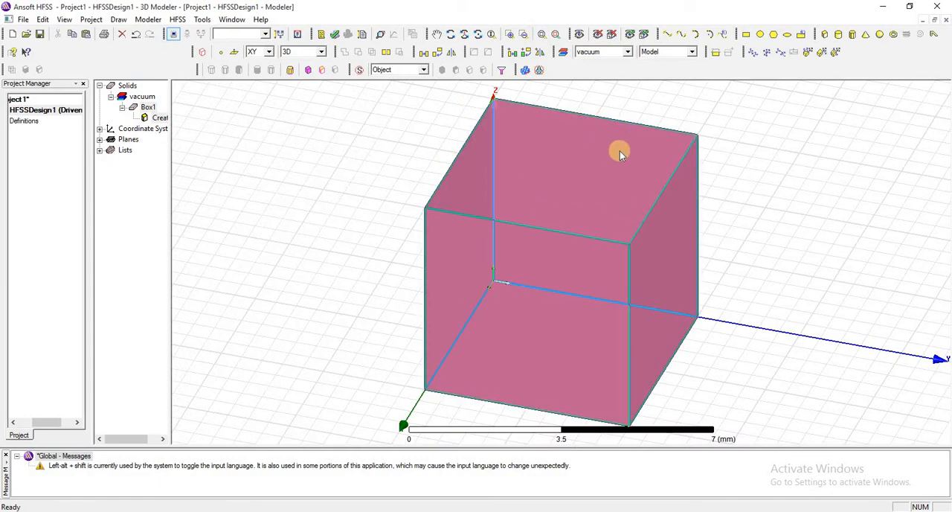
pyautogui.scroll(-3, 615, 130)
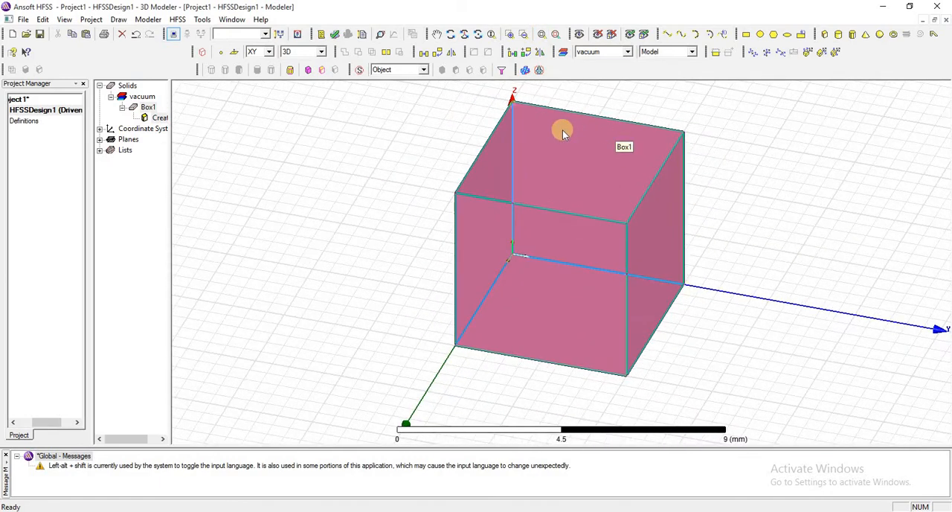
pyautogui.scroll(-2, 562, 132)
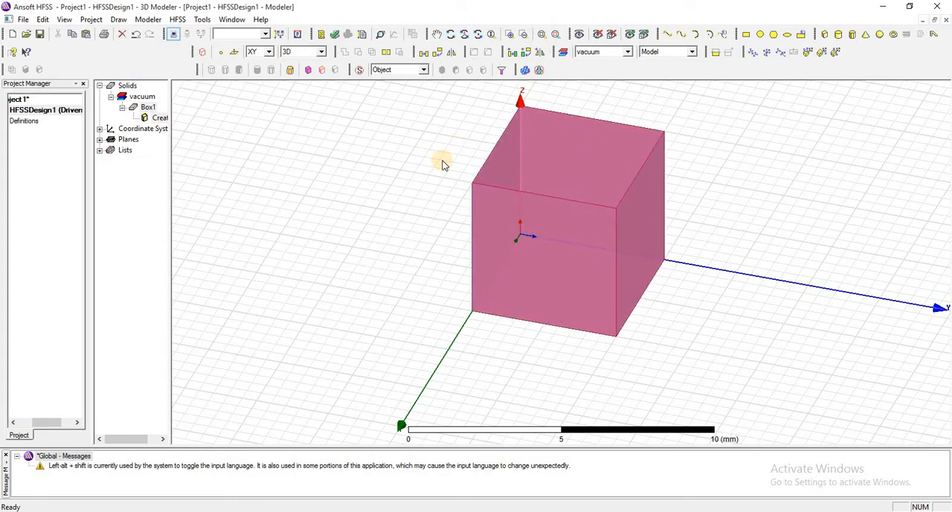
# Step: Examine the toolbar customization settings to identify the fillet and chamfer commands in the 3D Modeler Blend category
pyautogui.click(202, 19)
pyautogui.click(277, 148)
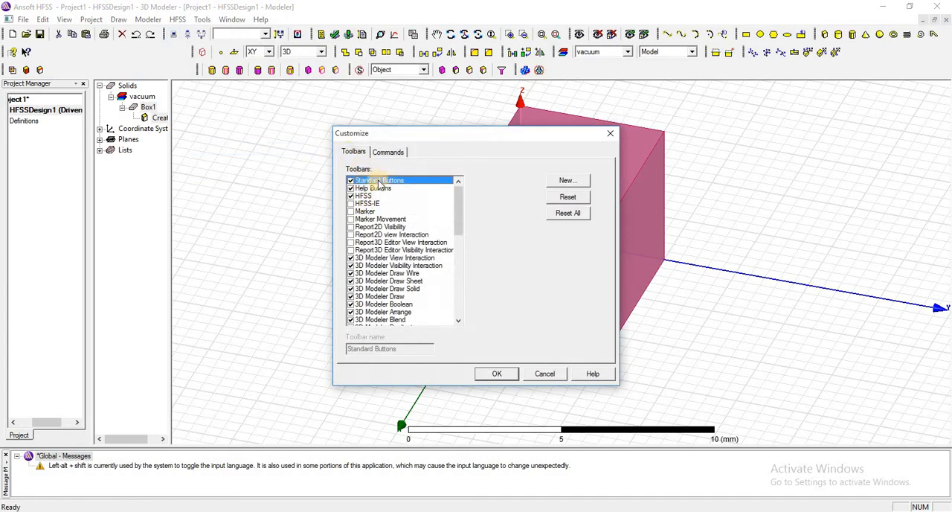
pyautogui.click(390, 153)
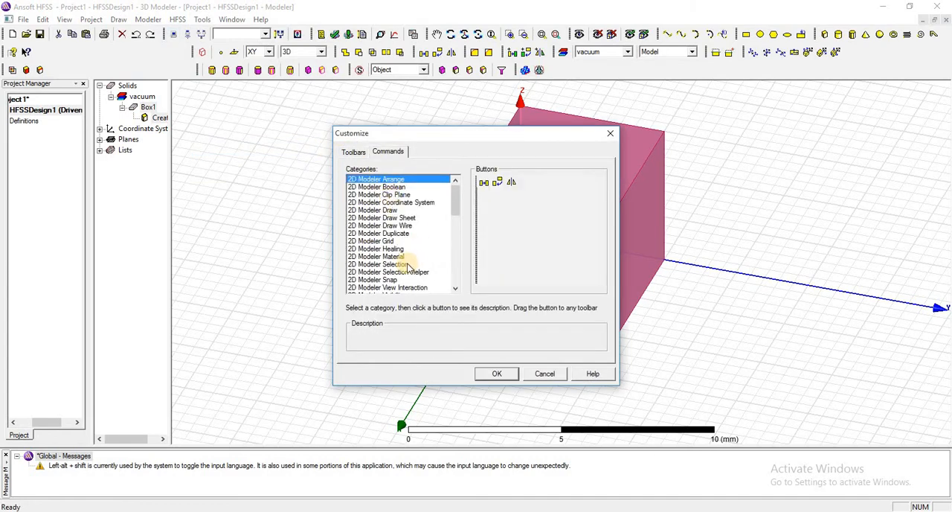
pyautogui.scroll(-1, 399, 262)
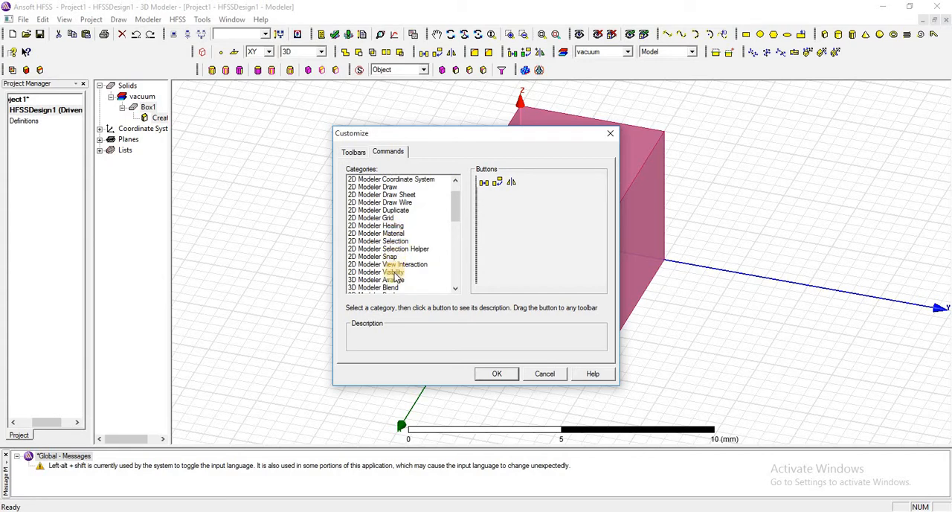
pyautogui.scroll(-1, 394, 288)
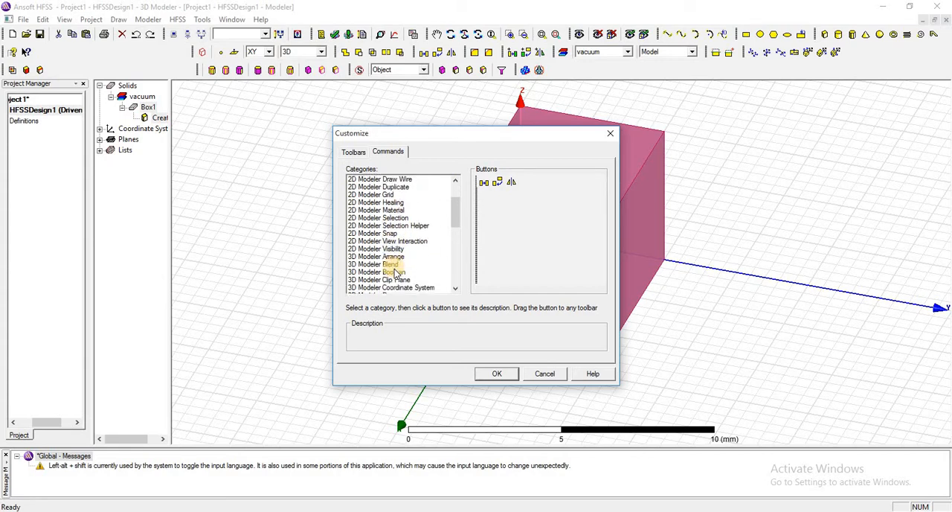
pyautogui.click(393, 264)
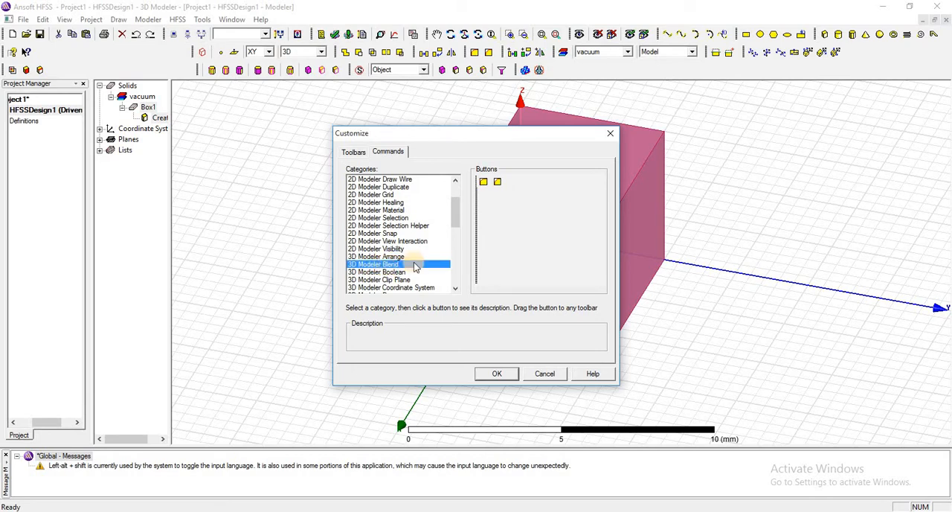
pyautogui.click(483, 184)
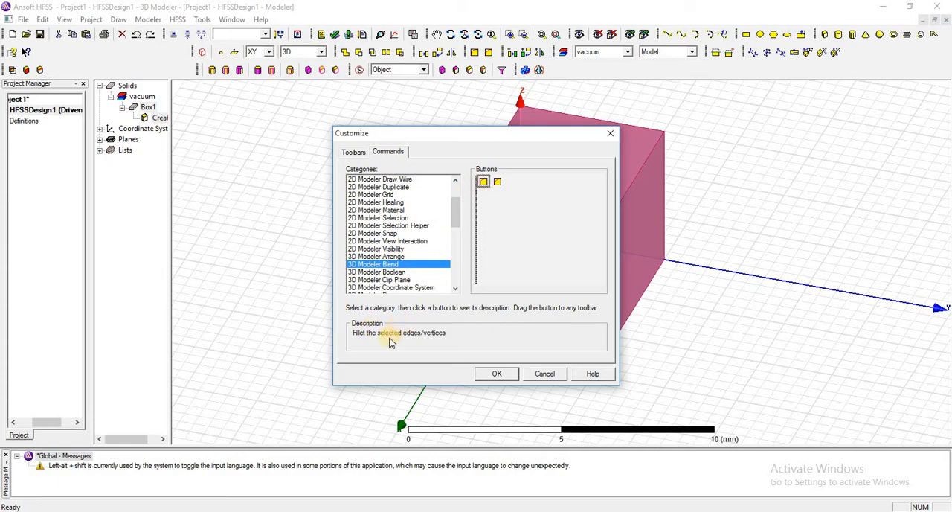
pyautogui.click(497, 185)
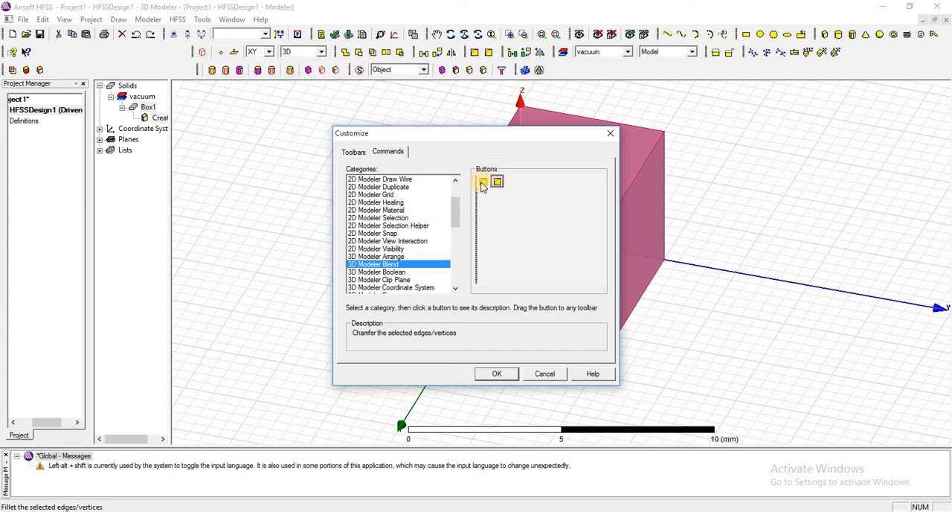
pyautogui.click(483, 185)
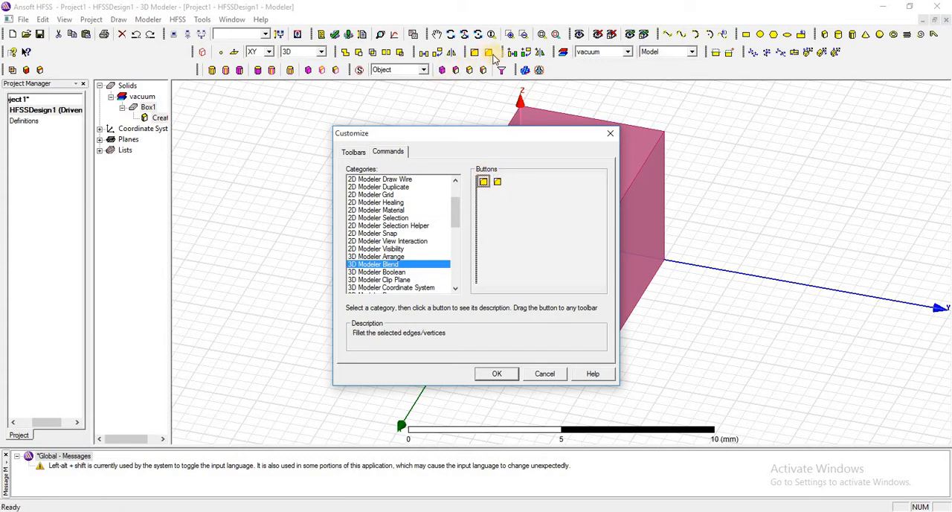
pyautogui.click(609, 133)
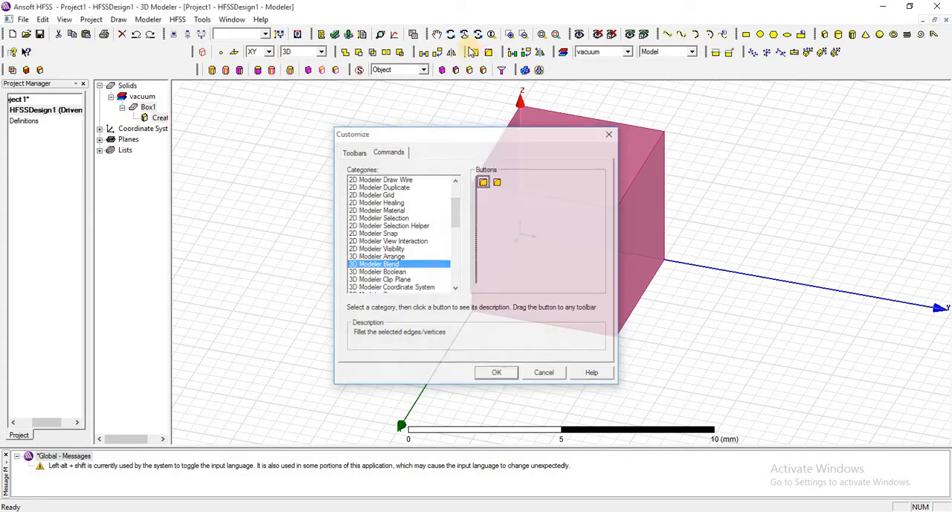
# Step: Widen the model history tree and switch the selection mode to edges
pyautogui.click(148, 108)
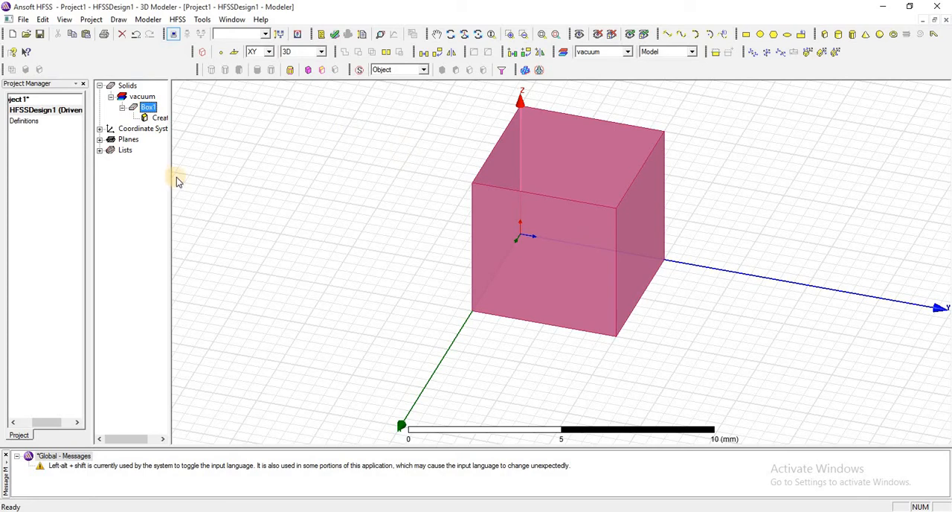
pyautogui.moveTo(171, 172); pyautogui.dragTo(214, 180)
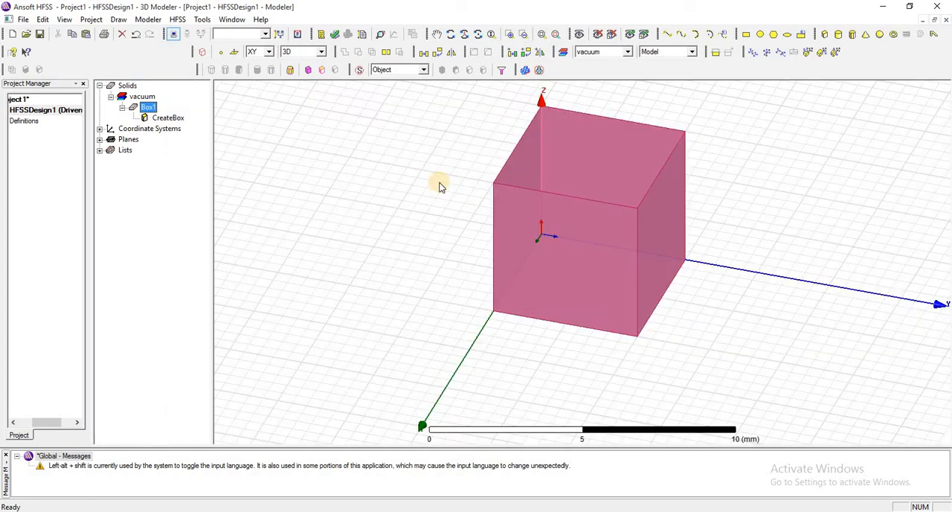
pyautogui.rightClick(454, 123)
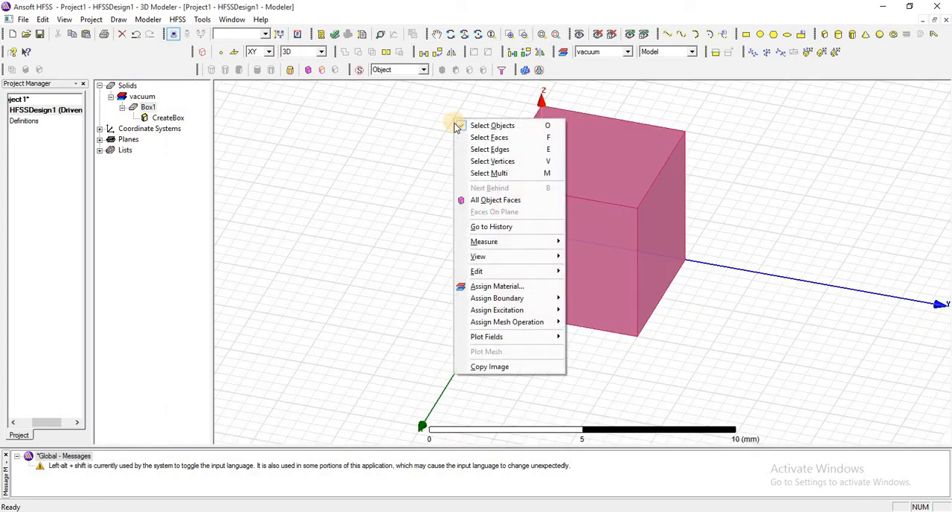
pyautogui.click(488, 150)
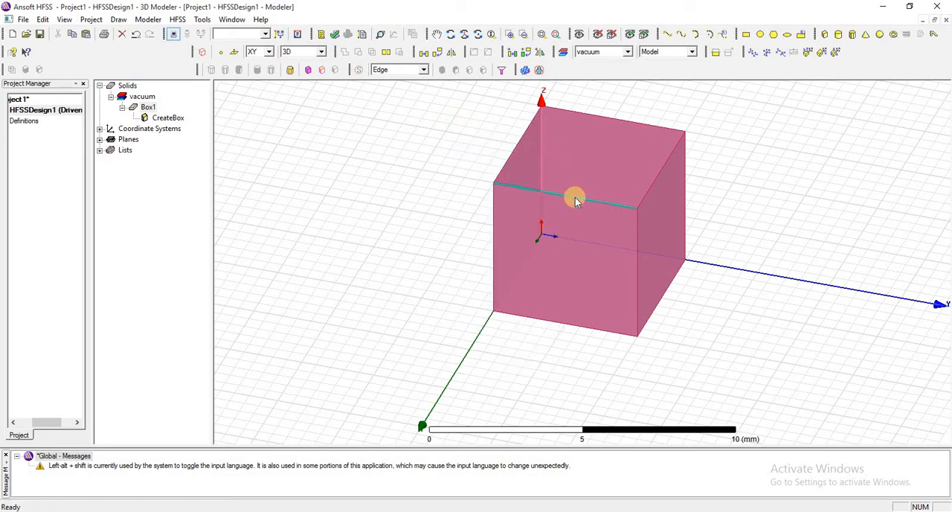
# Step: Fillet the upper front edge of the box with a 0.1 mm radius
pyautogui.click(574, 199)
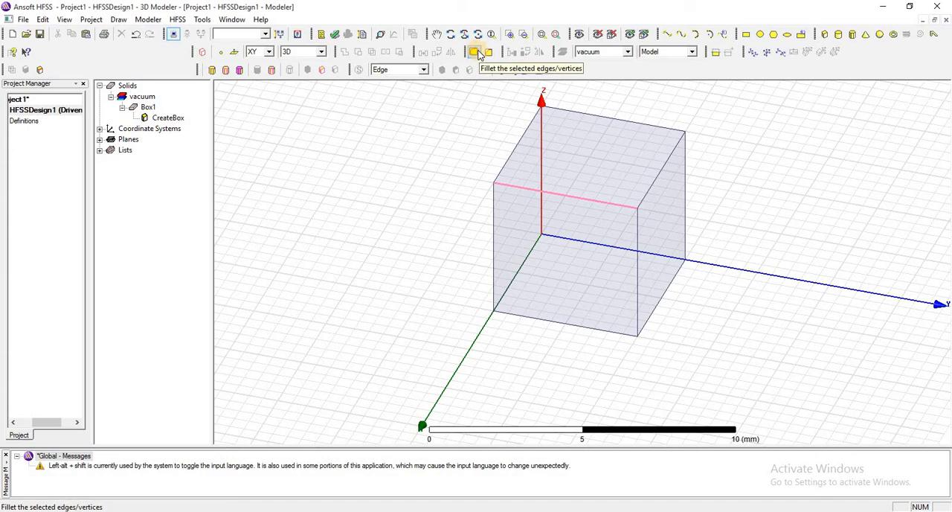
pyautogui.click(474, 52)
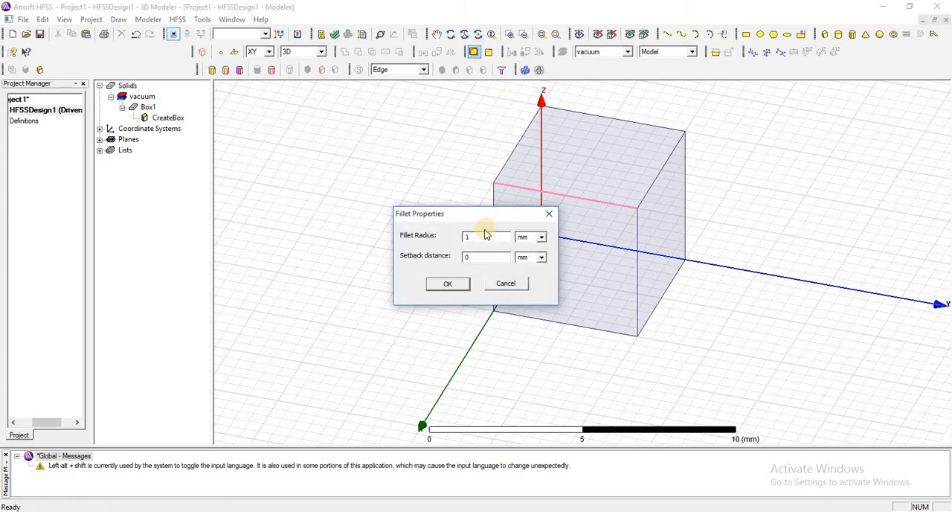
pyautogui.moveTo(481, 237); pyautogui.dragTo(464, 237)
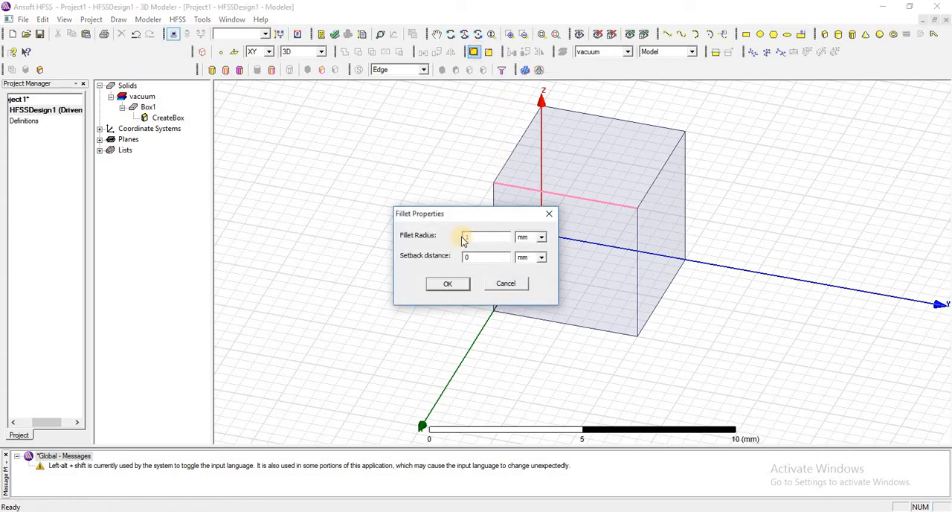
pyautogui.click(472, 238)
pyautogui.doubleClick(482, 235)
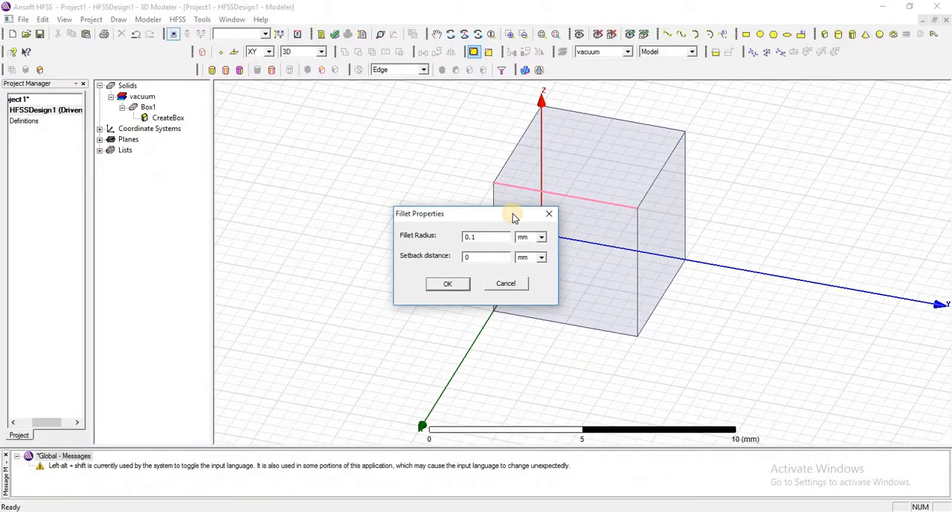
pyautogui.rightClick(512, 213)
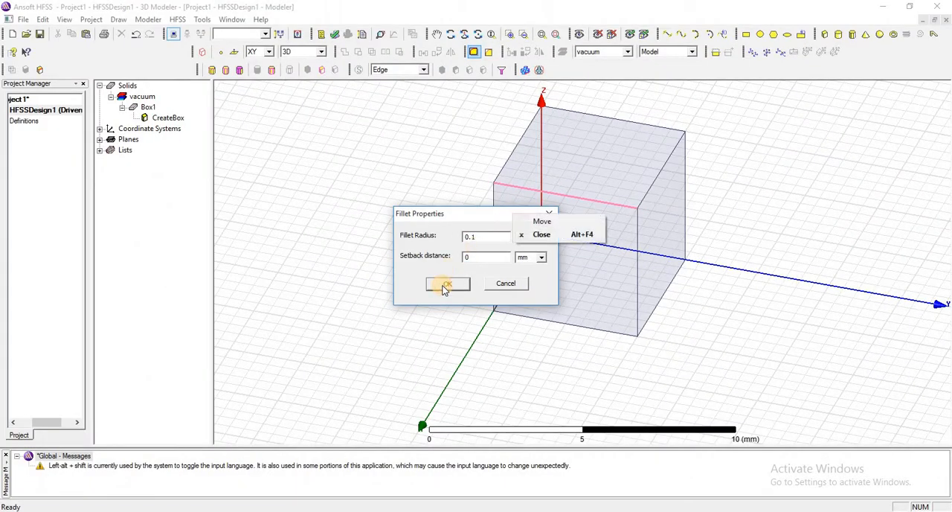
pyautogui.click(447, 284)
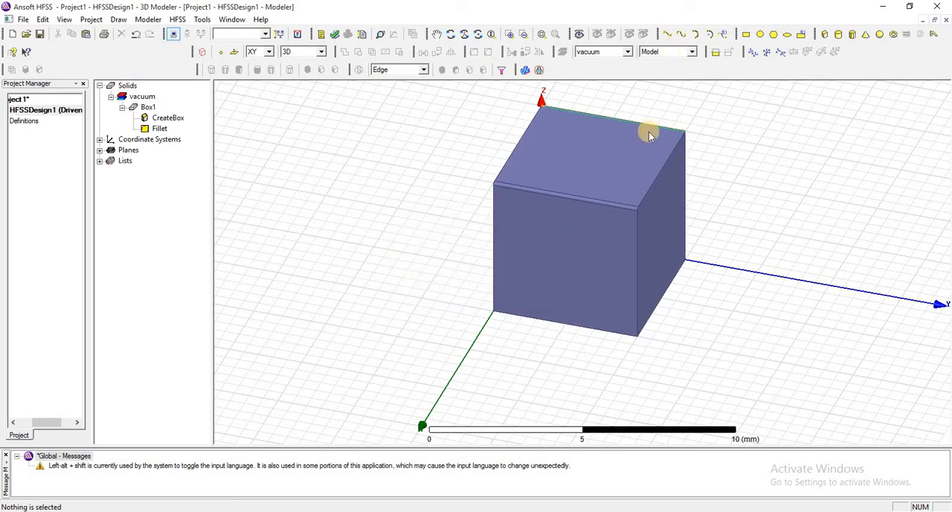
# Step: Inspect the rounded upper front edge of the box up close and undo its fillet
pyautogui.scroll(5, 648, 132)
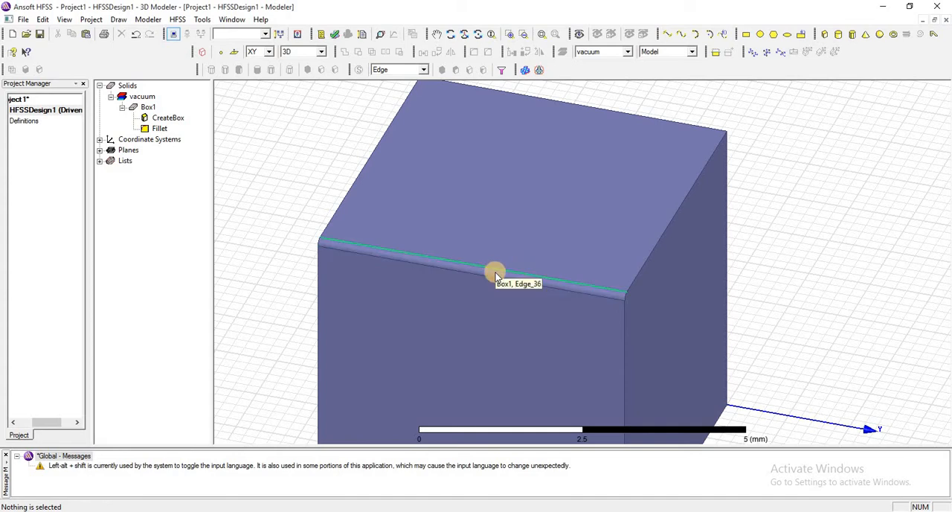
pyautogui.scroll(-1, 504, 236)
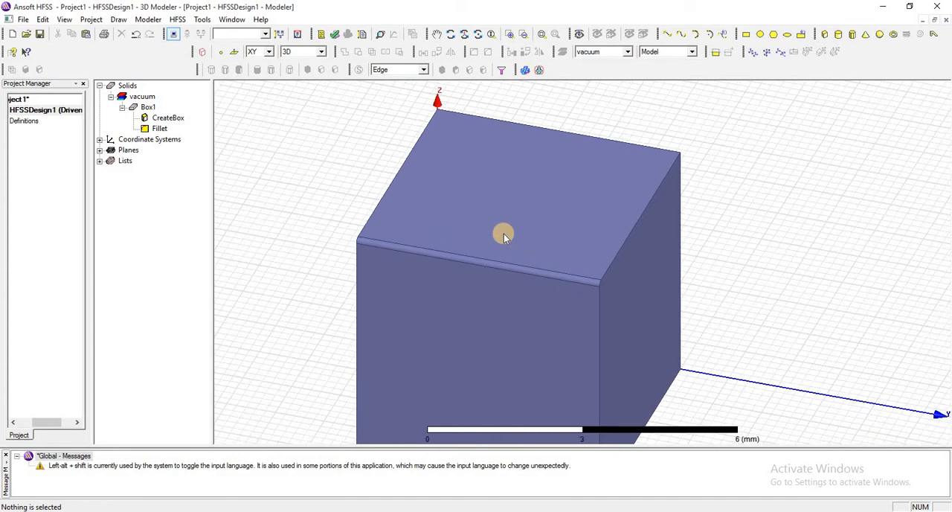
pyautogui.scroll(-3, 503, 234)
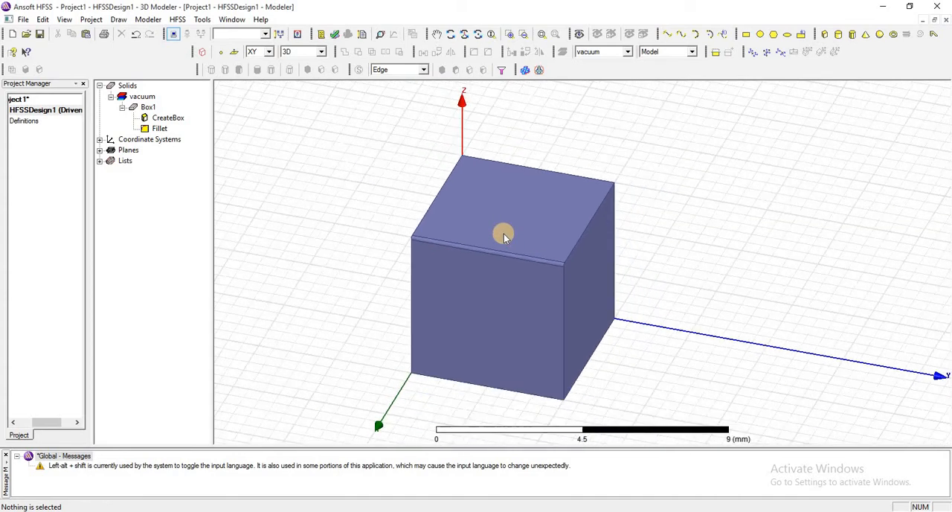
pyautogui.click(135, 34)
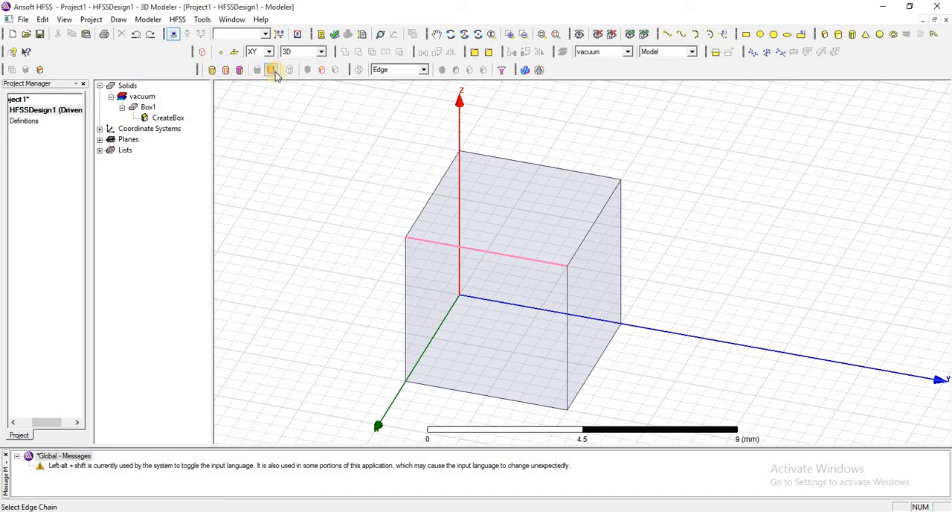
# Step: Fillet all edges of the box with a 0.5 mm radius and a 0.1 mm setback distance
pyautogui.click(225, 70)
pyautogui.click(528, 262)
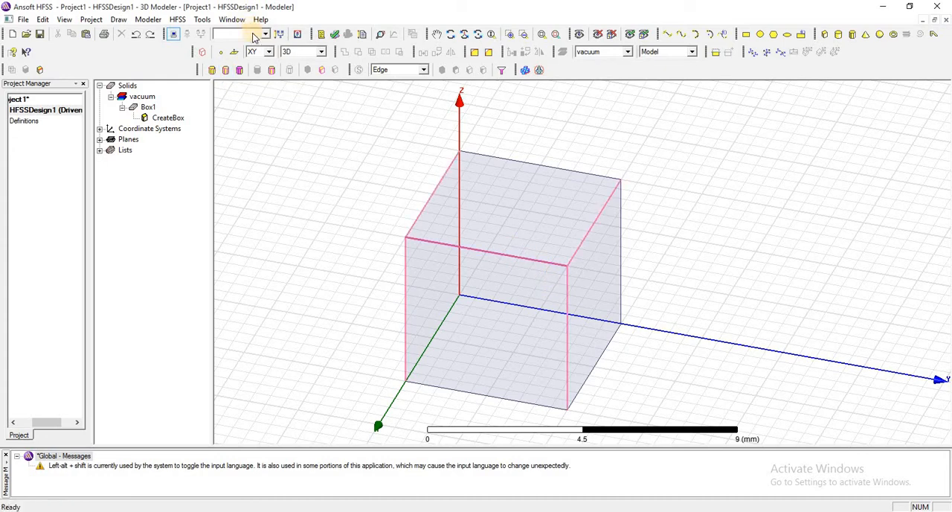
pyautogui.click(321, 70)
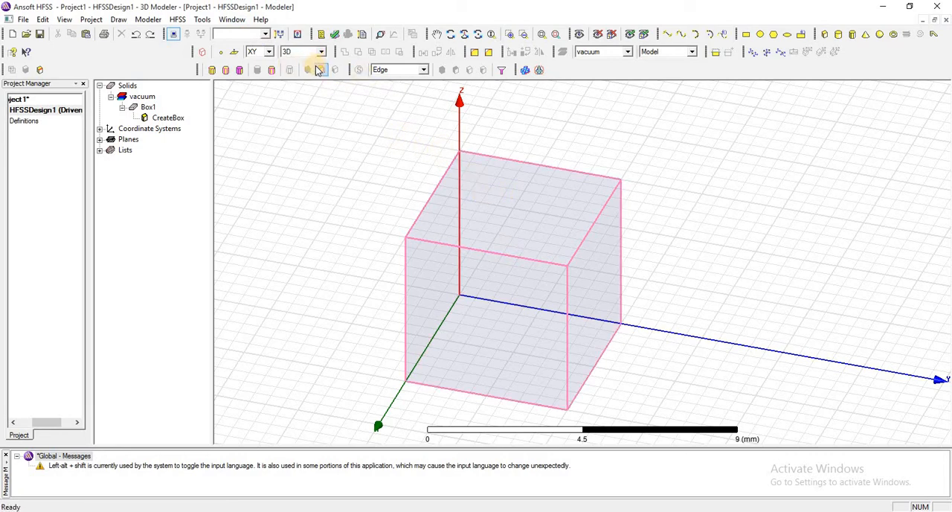
pyautogui.click(474, 51)
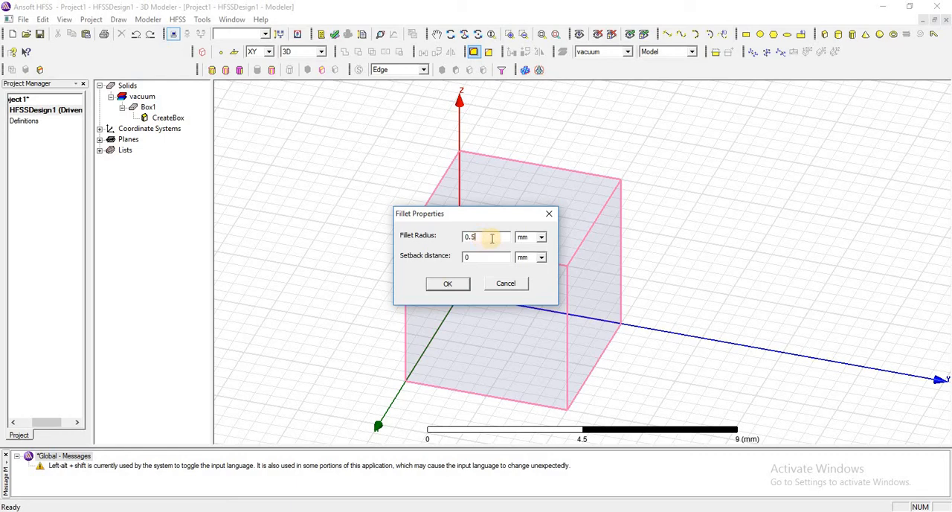
pyautogui.click(482, 255)
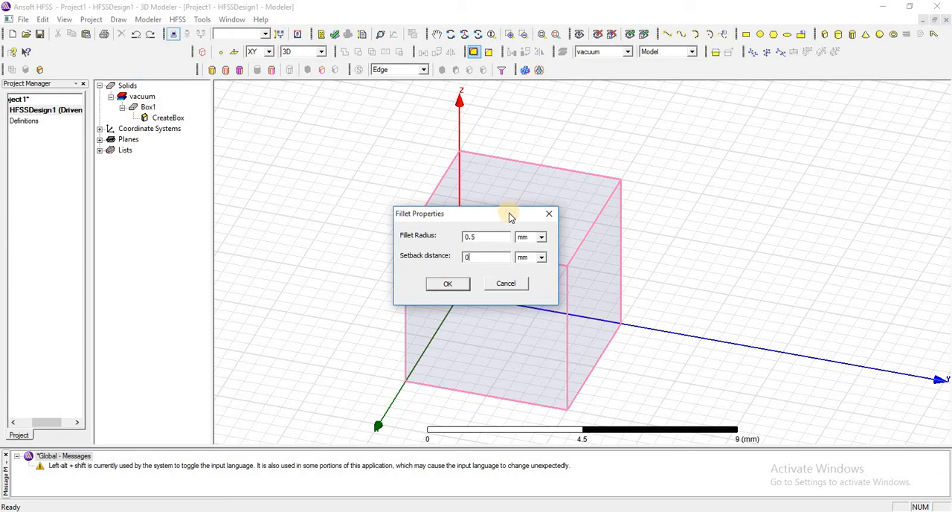
pyautogui.click(478, 256)
pyautogui.press('BackSpace')
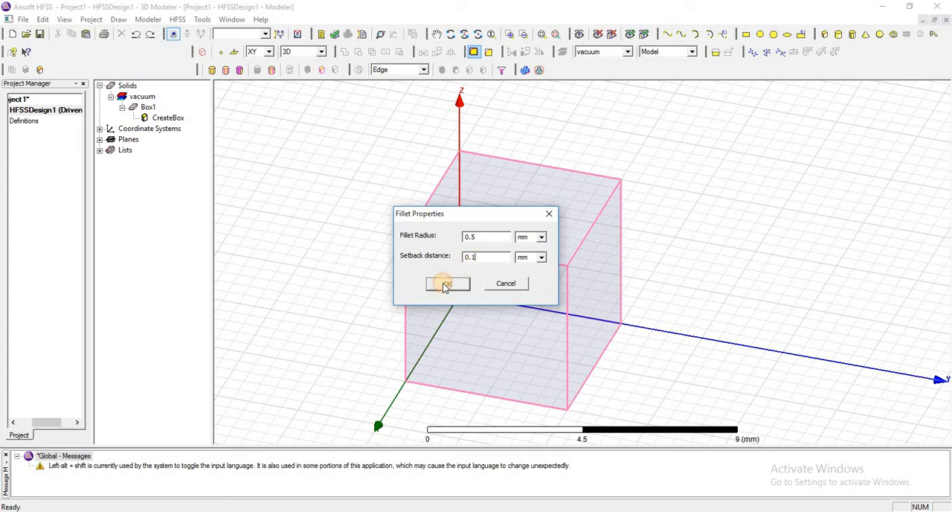
pyautogui.click(445, 284)
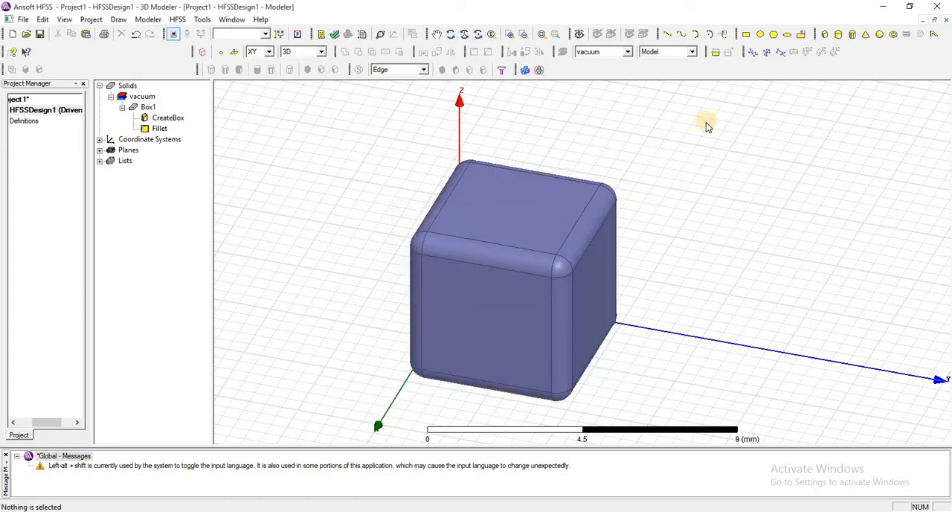
# Step: Inspect the box's rounded edges and corners up close from several angles
pyautogui.scroll(4, 706, 127)
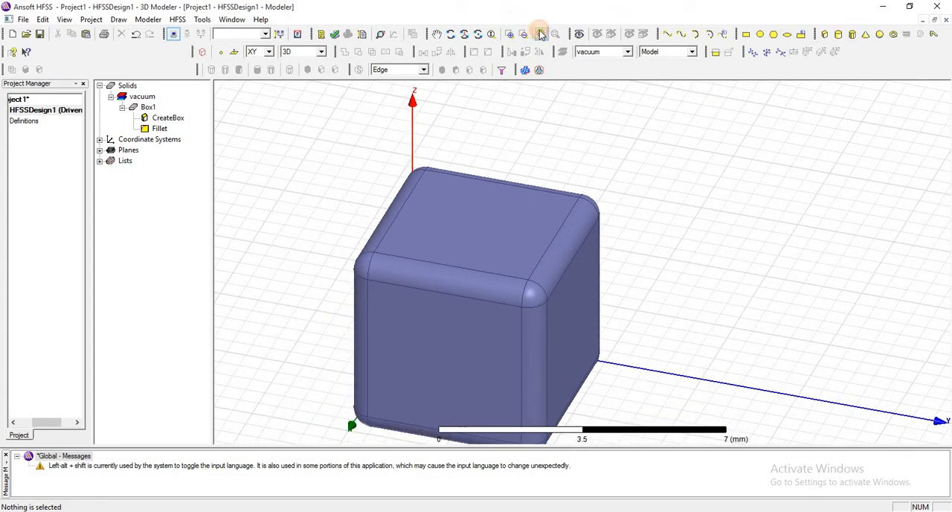
pyautogui.click(541, 34)
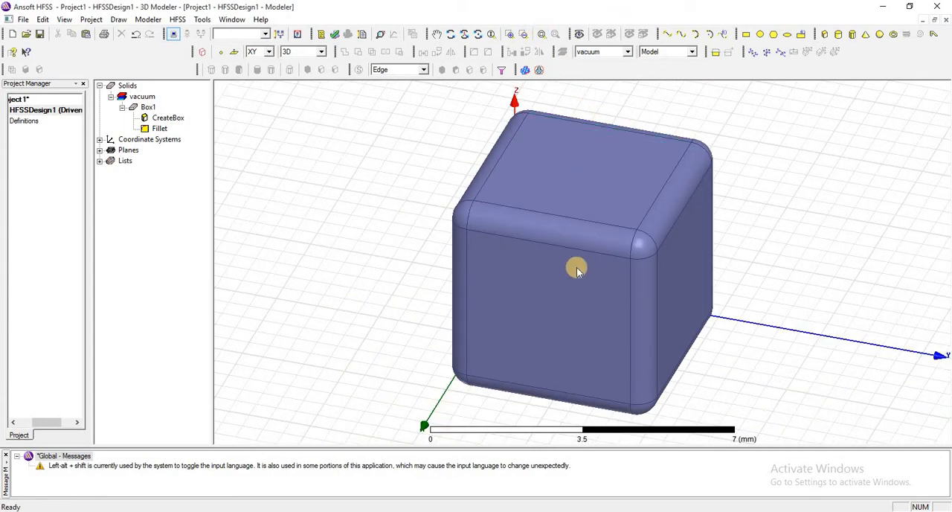
pyautogui.click(449, 34)
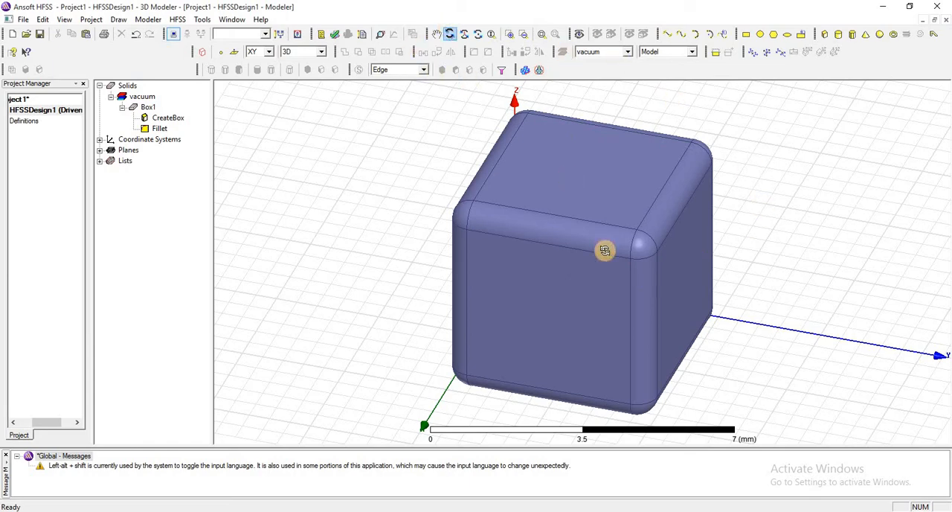
pyautogui.moveTo(580, 223); pyautogui.dragTo(486, 204)
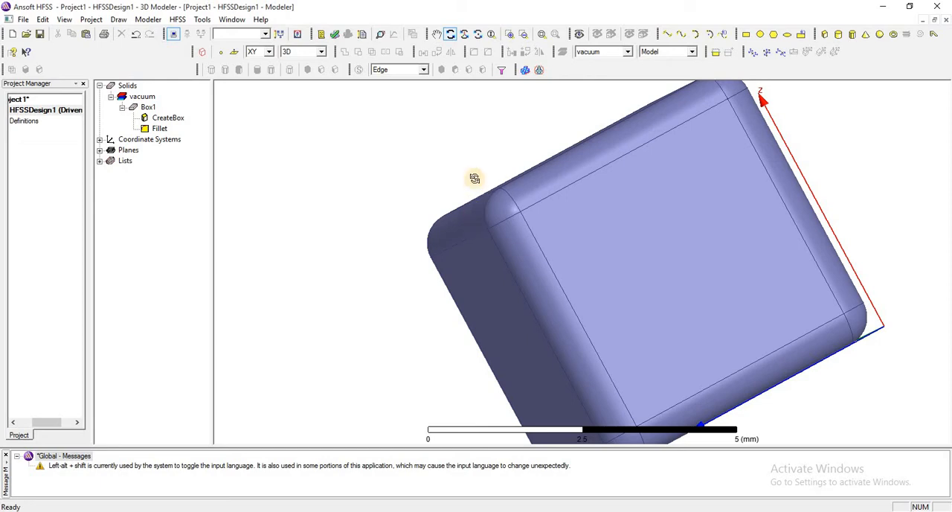
pyautogui.scroll(-4, 469, 159)
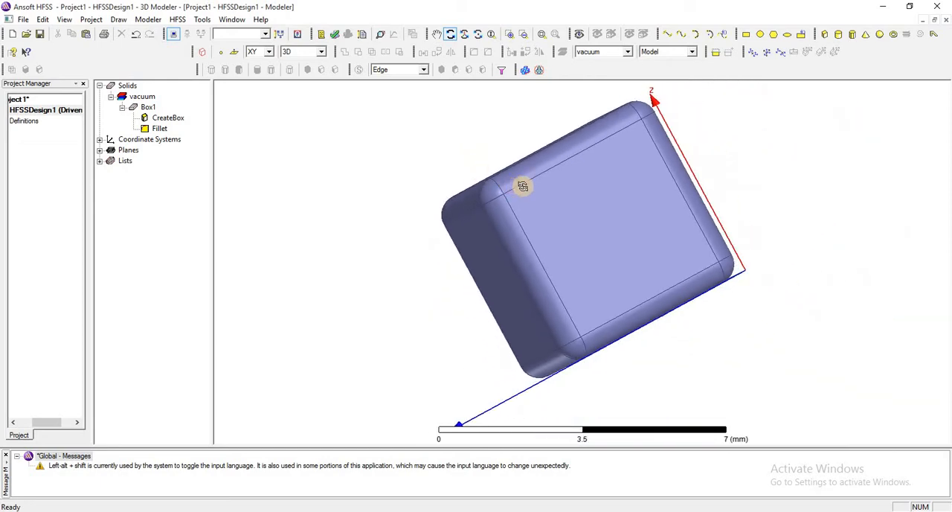
pyautogui.rightClick(448, 166)
pyautogui.click(476, 171)
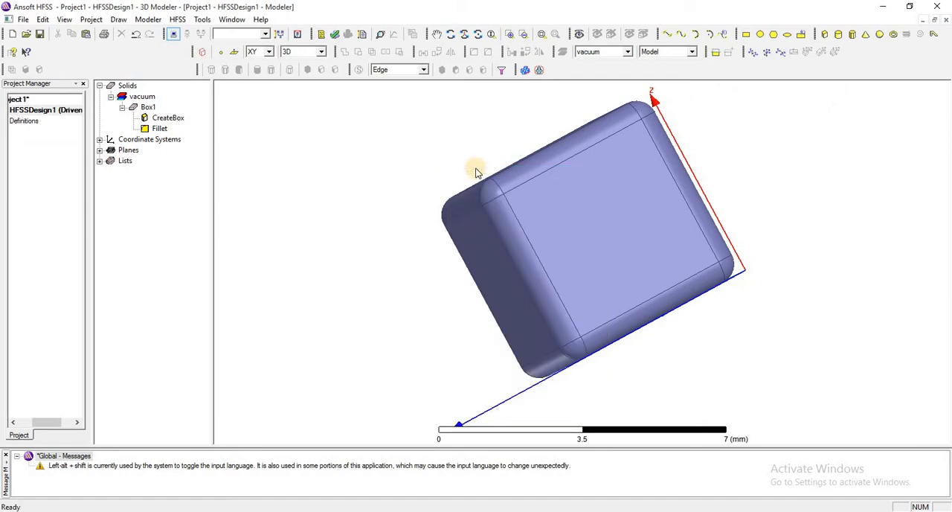
pyautogui.click(451, 35)
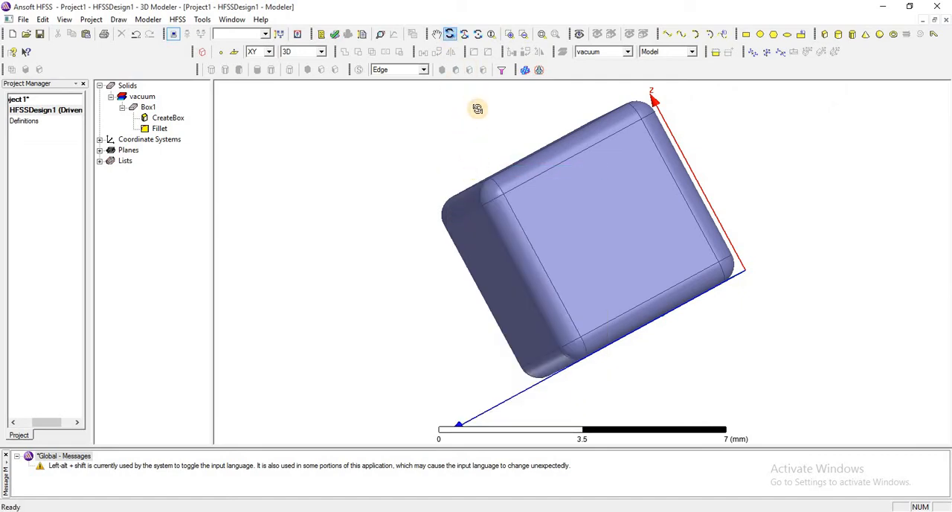
pyautogui.moveTo(503, 167); pyautogui.dragTo(506, 102)
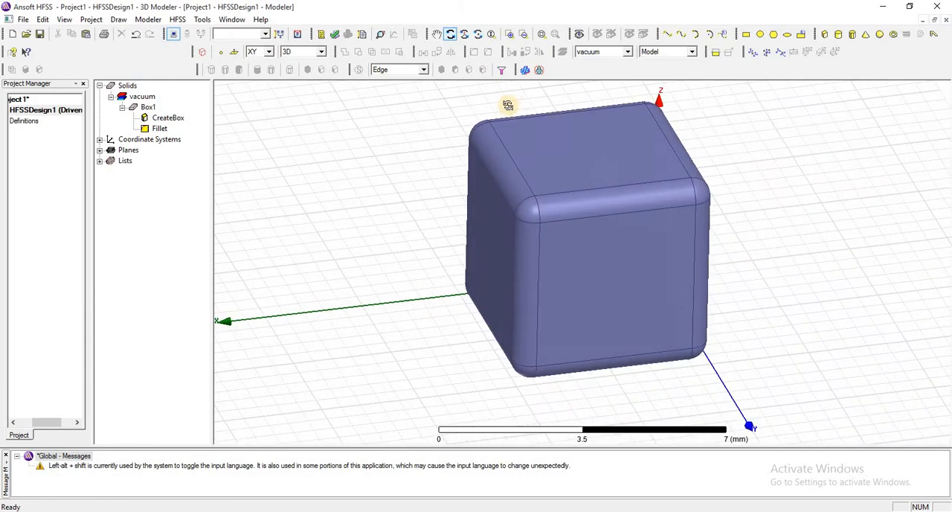
pyautogui.rightClick(513, 111)
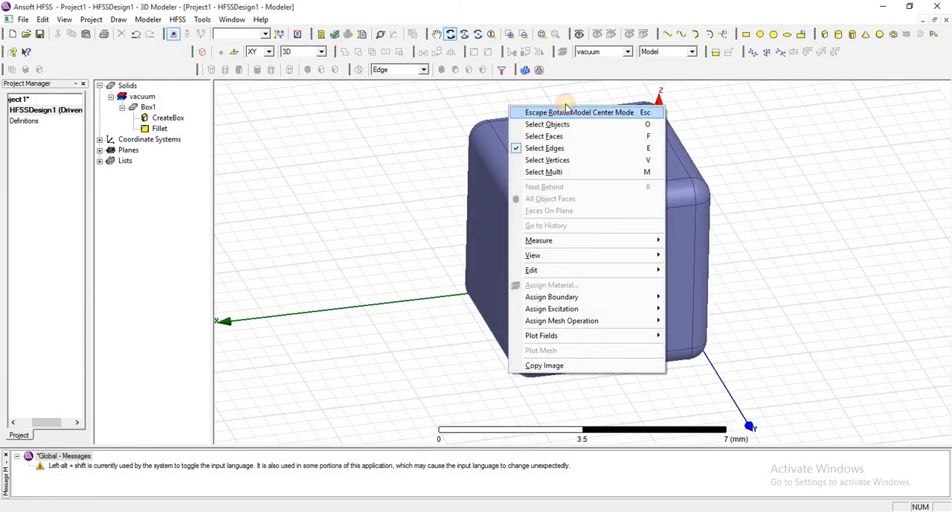
pyautogui.click(515, 112)
# Step: Draw a second box beside the filleted one, starting at (7.5, -7.5, 0) mm with base offsets dX -5 and dY 5 mm
pyautogui.click(826, 35)
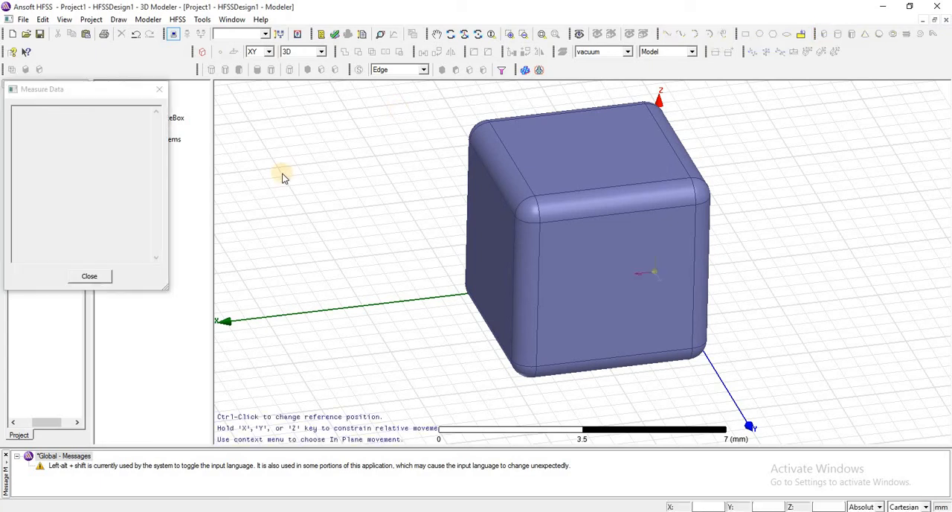
pyautogui.click(275, 170)
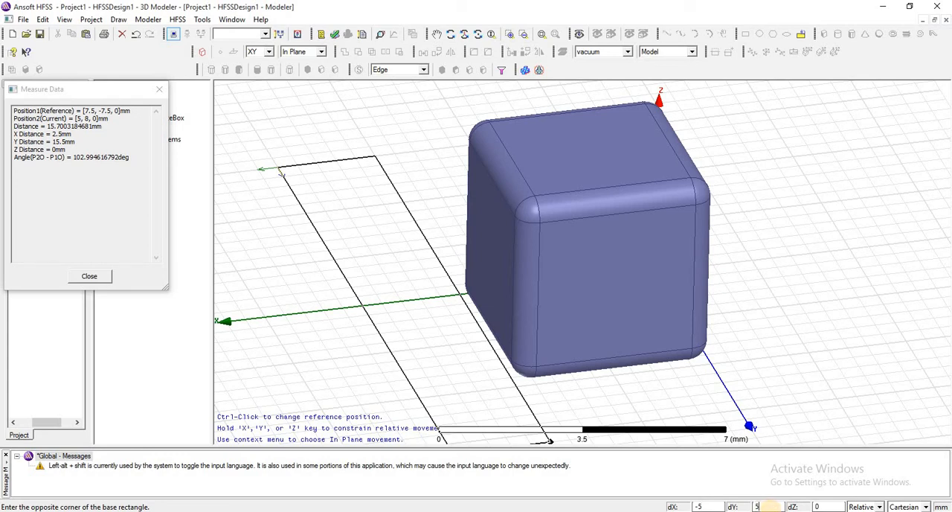
pyautogui.press('Return')
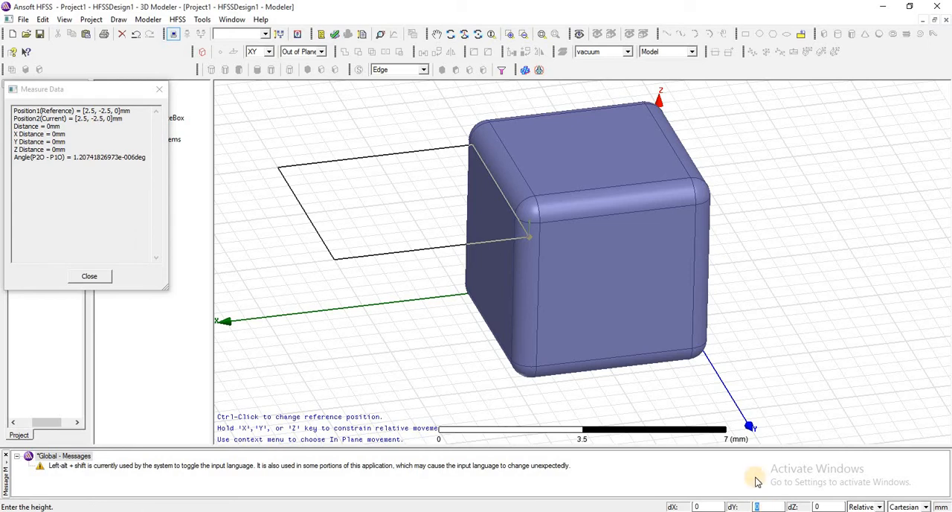
pyautogui.click(450, 33)
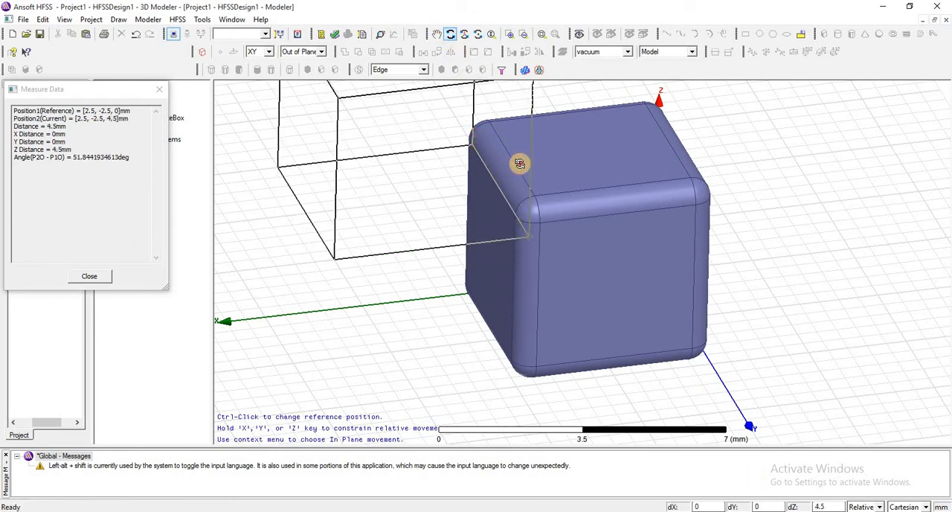
pyautogui.moveTo(520, 164); pyautogui.dragTo(557, 219)
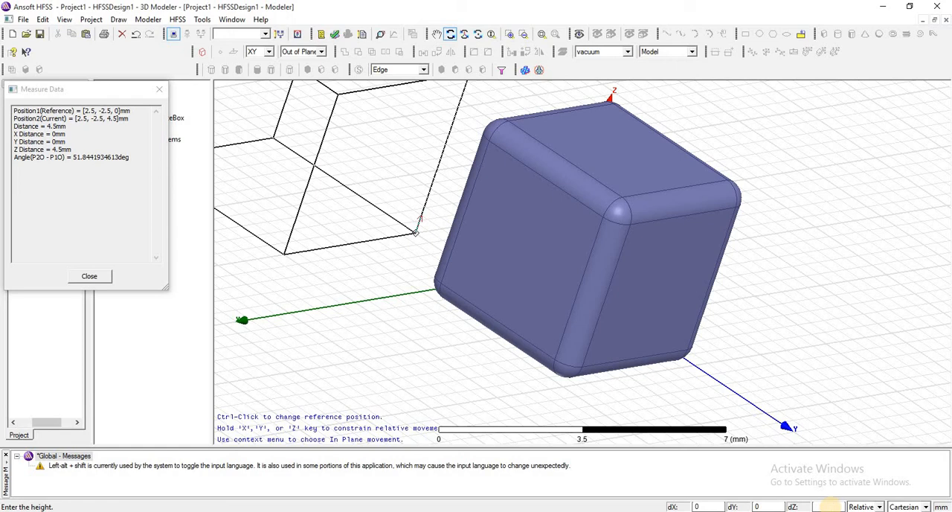
pyautogui.press('Return')
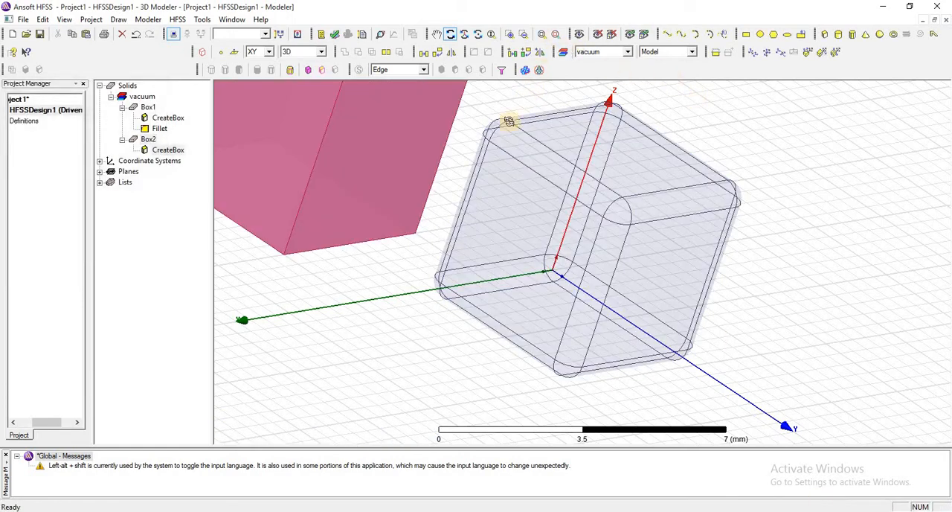
# Step: Chamfer all edges of the second box with a chamfer value of 0.5 mm
pyautogui.moveTo(478, 113); pyautogui.dragTo(561, 234, button='right')
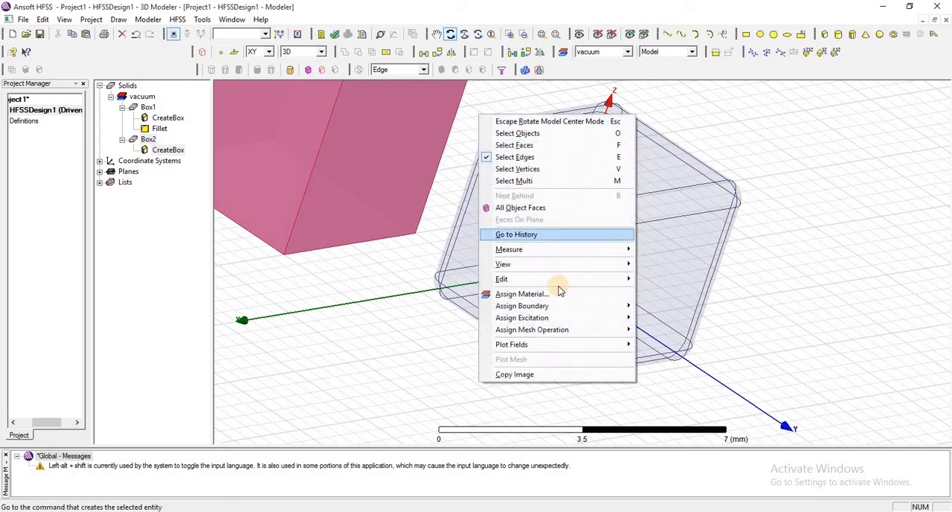
pyautogui.moveTo(565, 265)
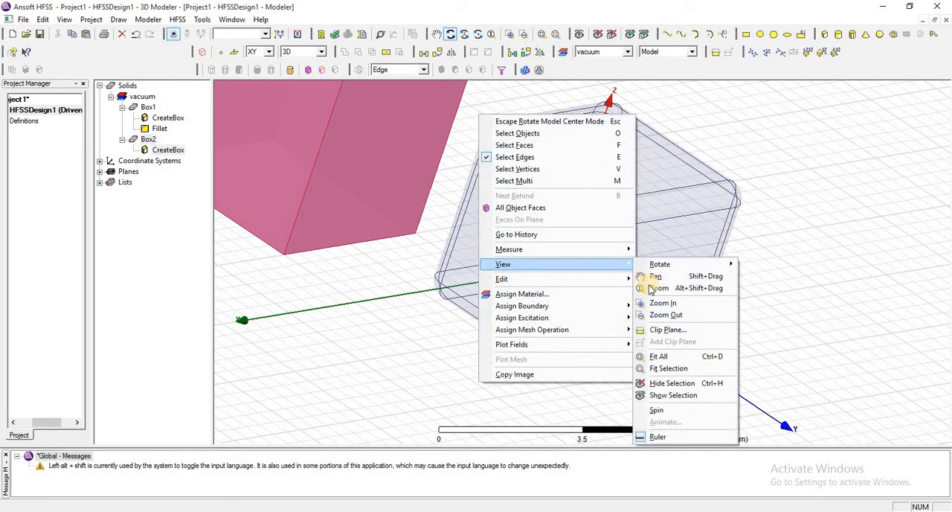
pyautogui.click(661, 356)
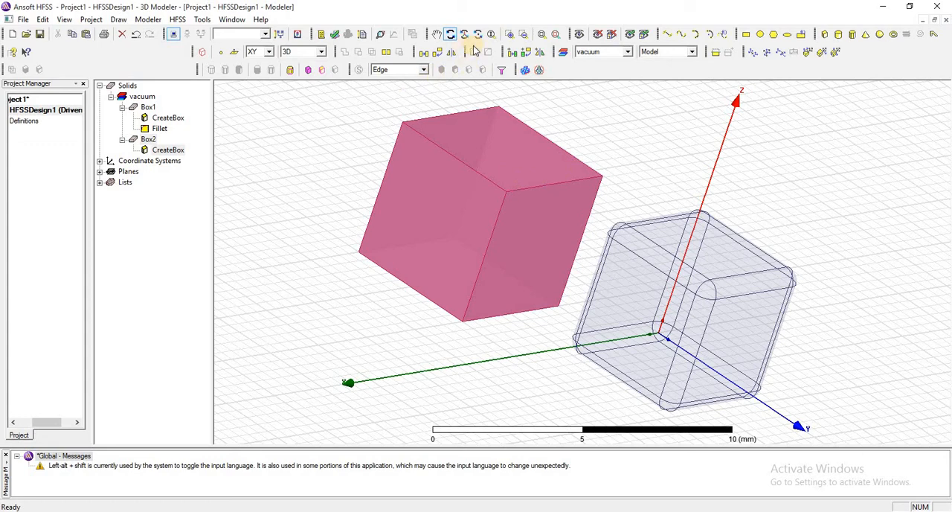
pyautogui.click(148, 140)
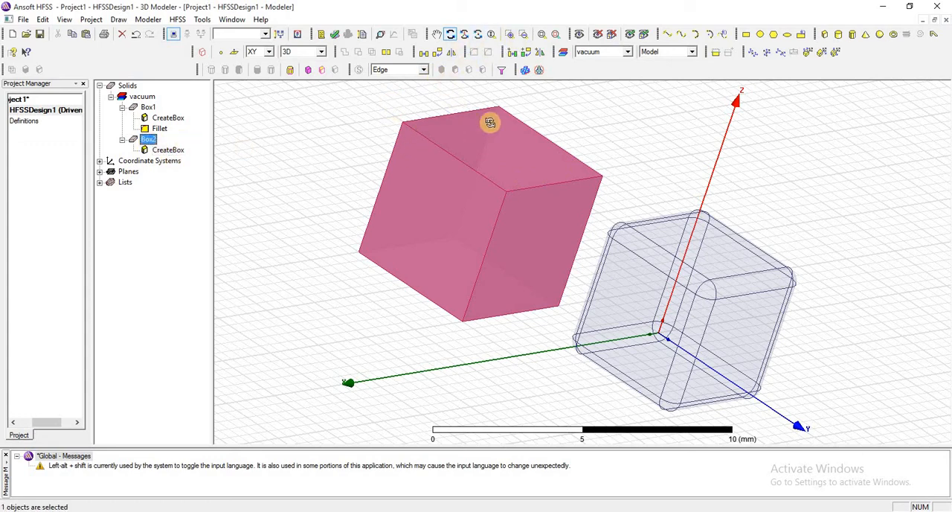
pyautogui.rightClick(407, 124)
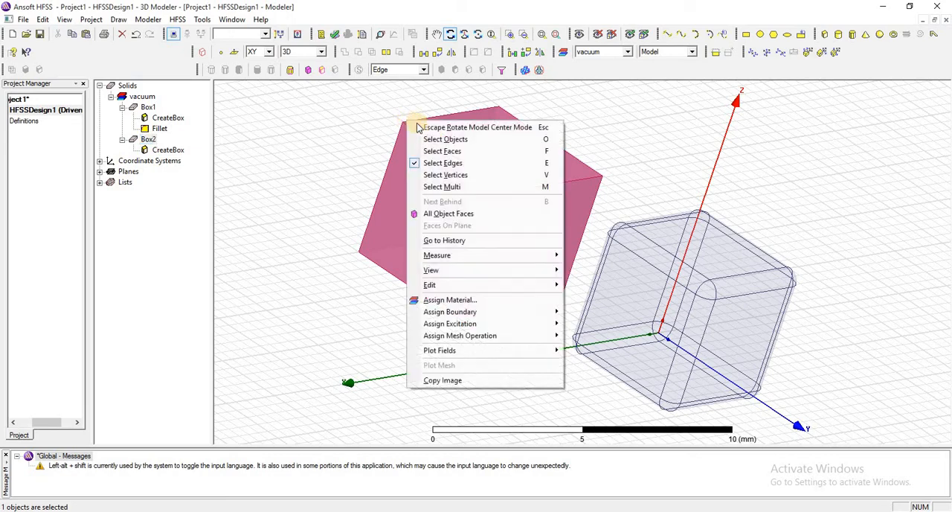
pyautogui.click(312, 114)
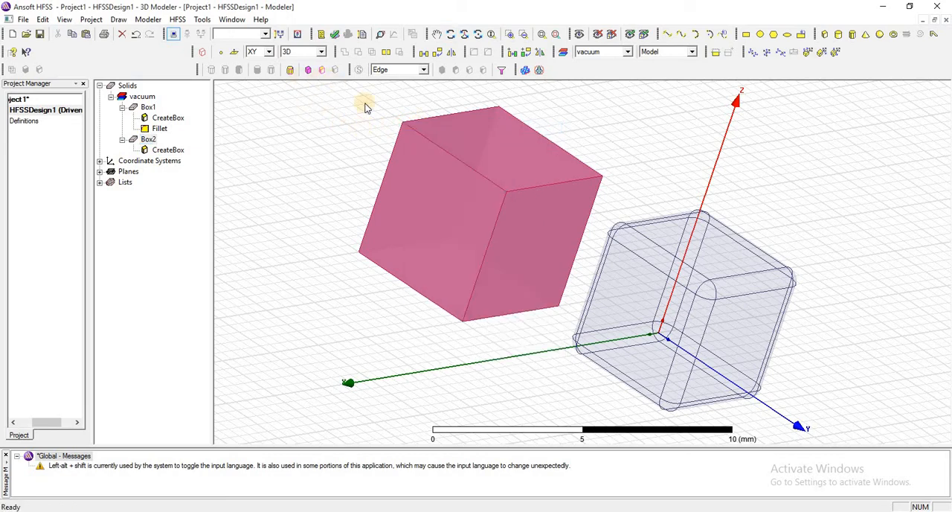
pyautogui.click(322, 70)
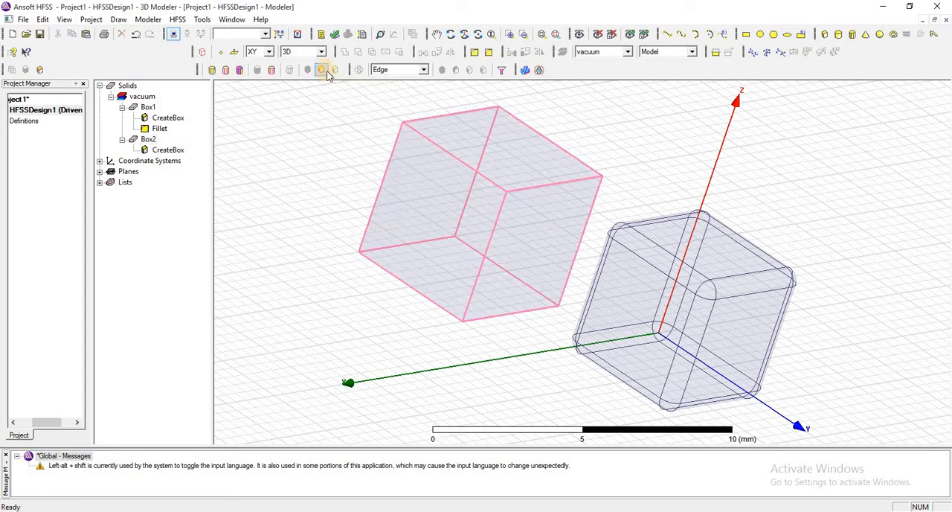
pyautogui.click(489, 54)
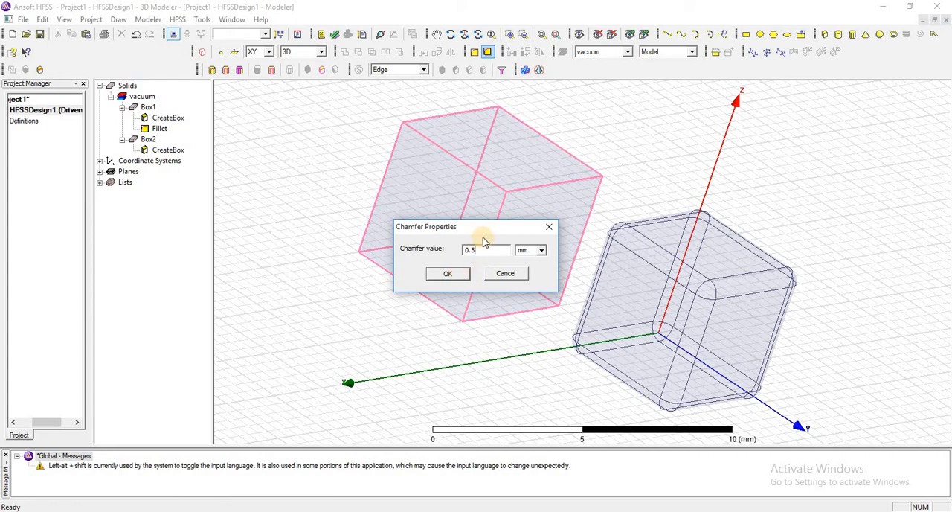
pyautogui.click(450, 273)
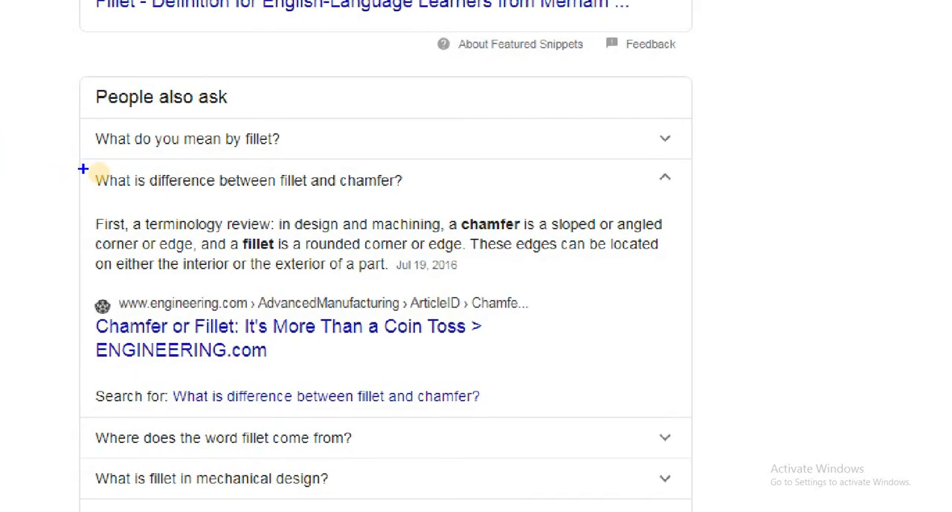
# Step: Mark the web definition of fillet versus chamfer, and compare the filleted Box1 with the chamfered Box2 up close, selecting each in turn
pyautogui.moveTo(83, 169)
pyautogui.mouseDown()
pyautogui.moveTo(98, 221)
pyautogui.moveTo(389, 278)
pyautogui.moveTo(684, 276)
pyautogui.moveTo(674, 283)
pyautogui.mouseUp()
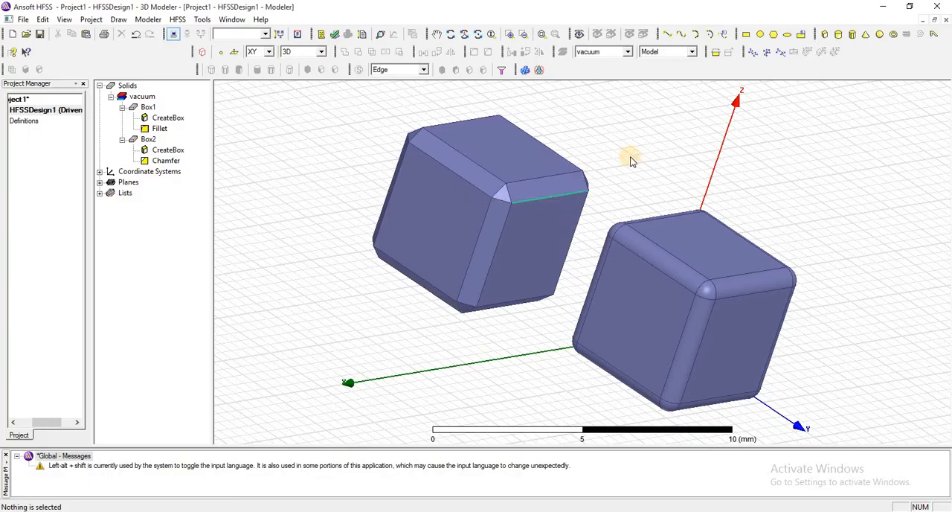
pyautogui.click(450, 35)
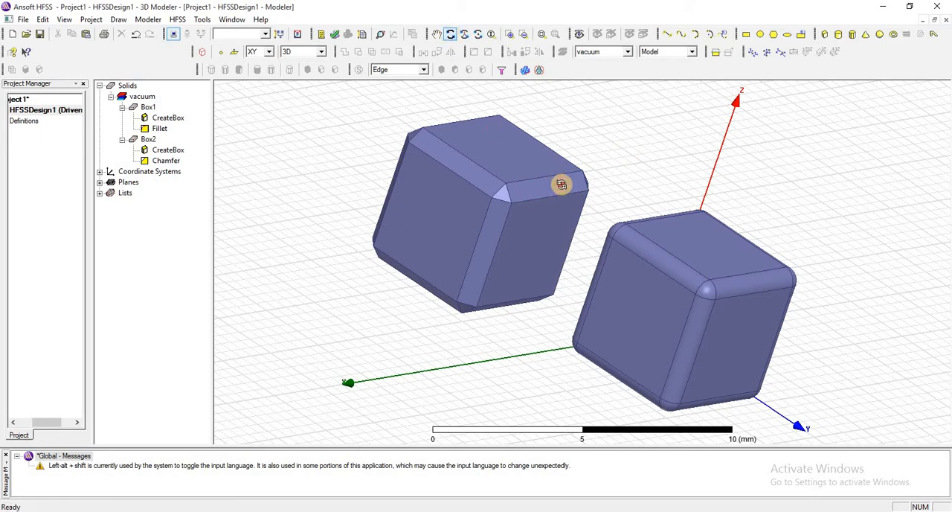
pyautogui.moveTo(558, 182); pyautogui.dragTo(481, 165)
pyautogui.scroll(2, 480, 164)
pyautogui.scroll(3, 480, 164)
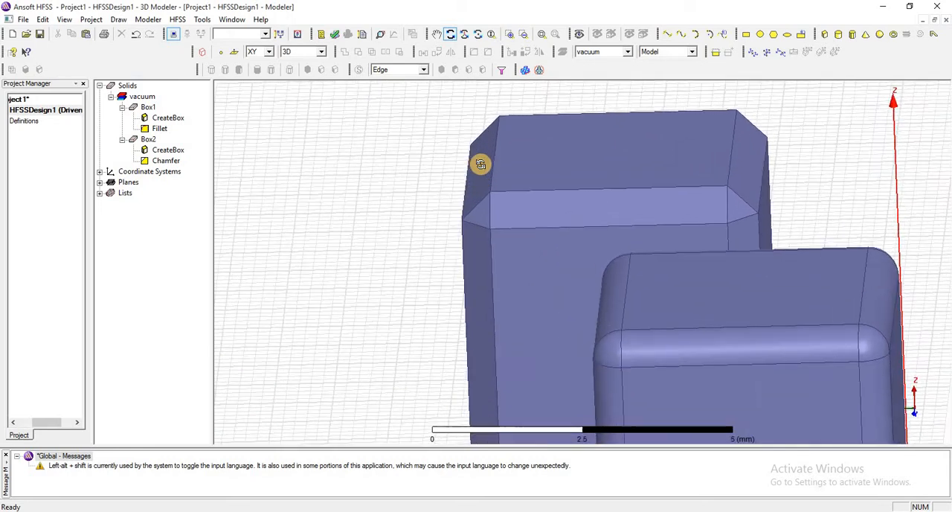
pyautogui.click(437, 35)
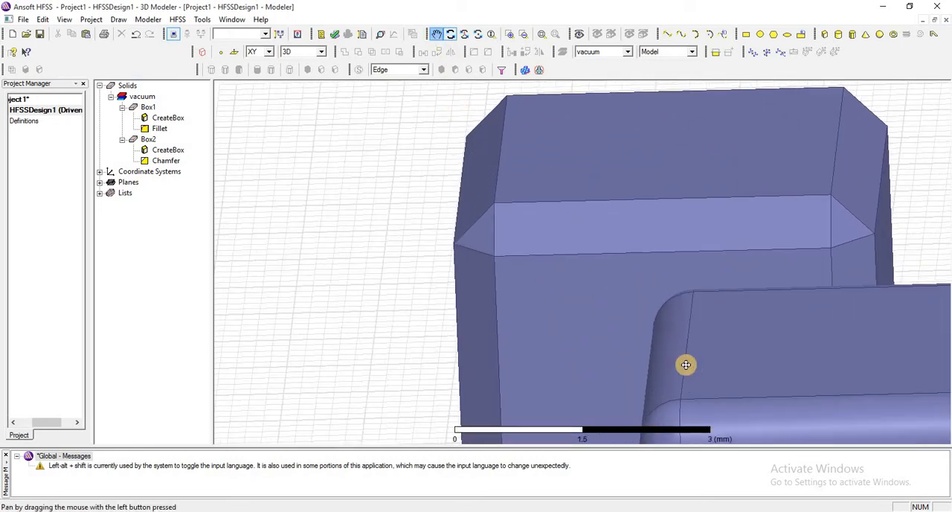
pyautogui.moveTo(684, 364); pyautogui.dragTo(541, 255)
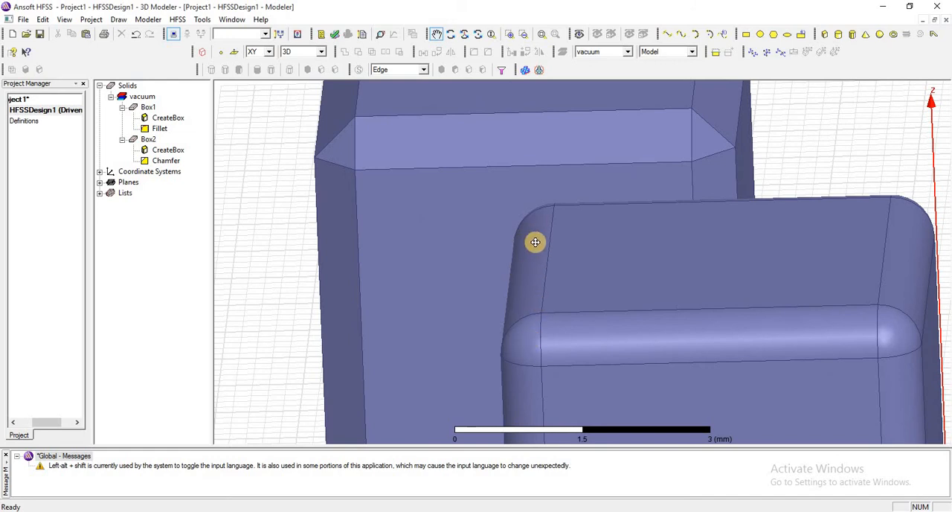
pyautogui.click(146, 108)
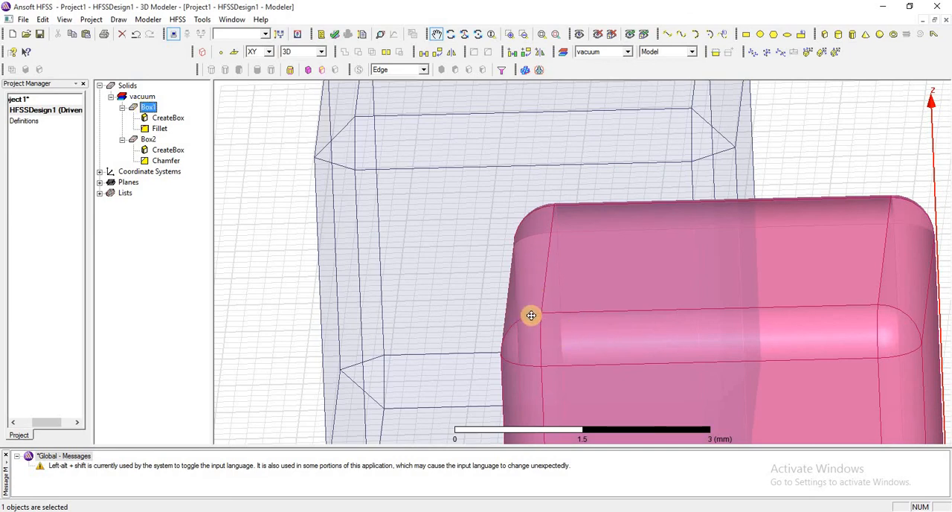
pyautogui.click(150, 140)
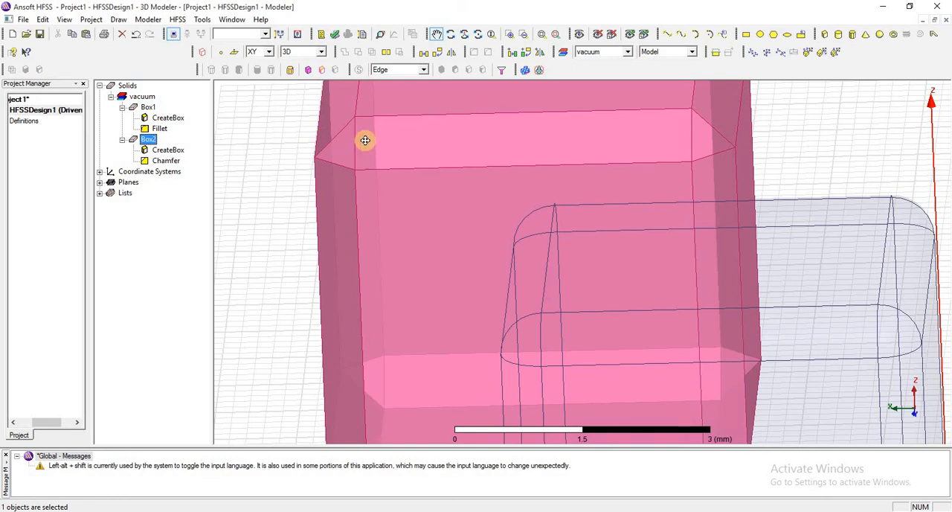